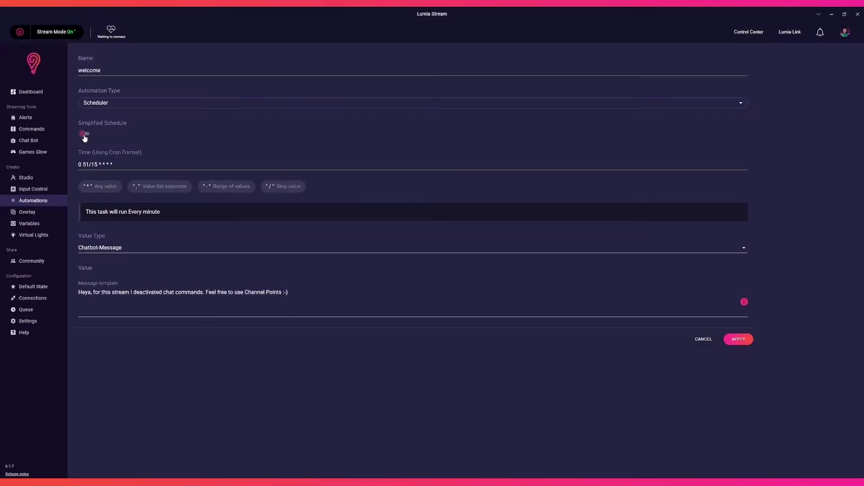
Turn on Simplified Schedule so the cron string splits into six separate time fields
left_click(84, 137)
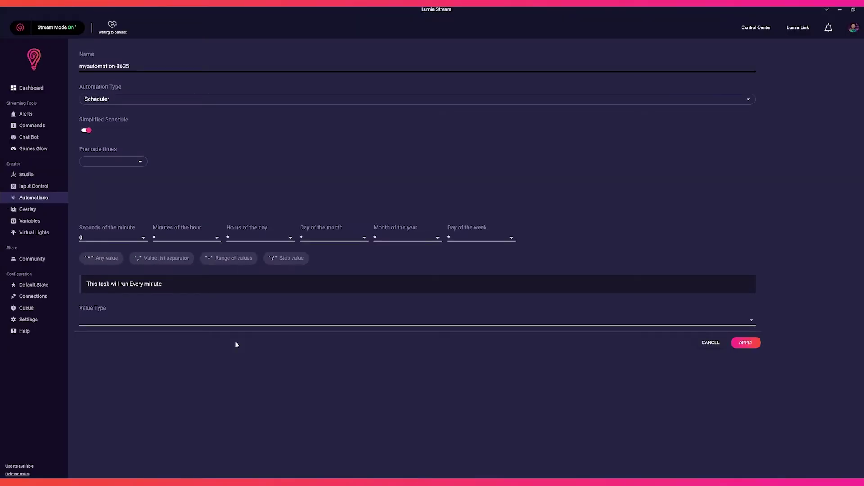
left_click(166, 236)
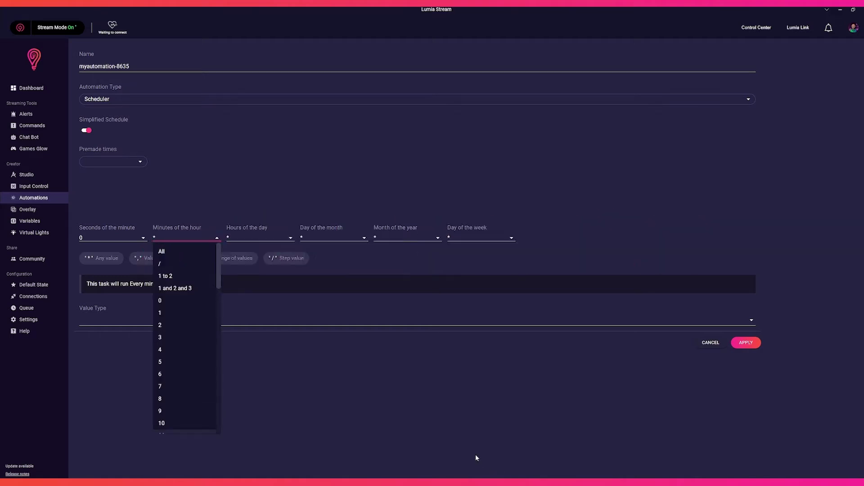
Set the minutes of the hour to the step expression */5
type("/")
key("BackSpace")
type("/")
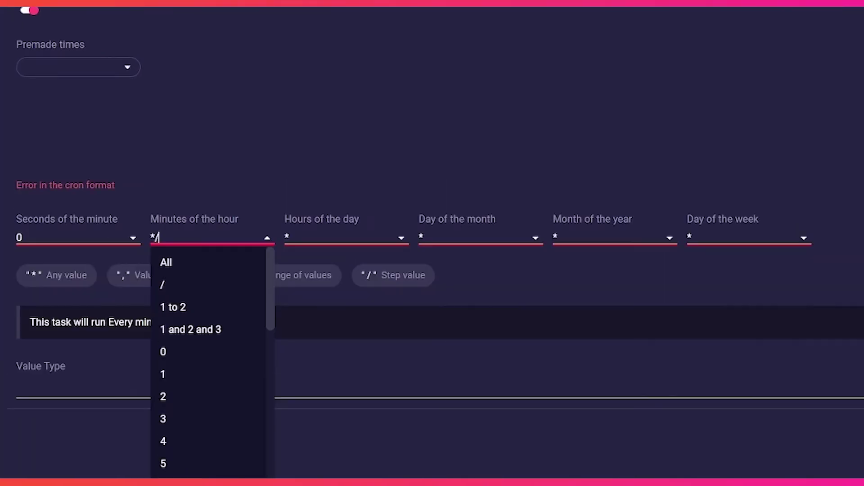
type("5")
left_click(348, 436)
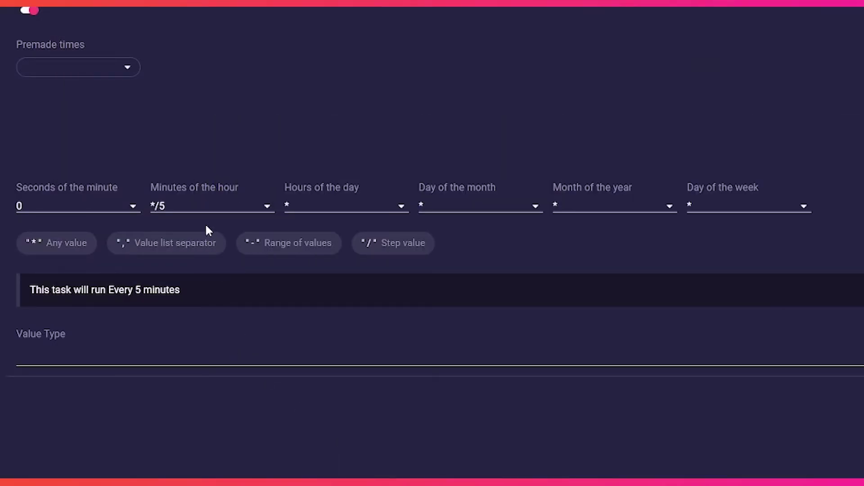
left_click(185, 207)
Change the minutes of the hour from */5 to 3/5, every 5 minutes starting at minute 3
key("BackSpace")
key("BackSpace")
key("BackSpace")
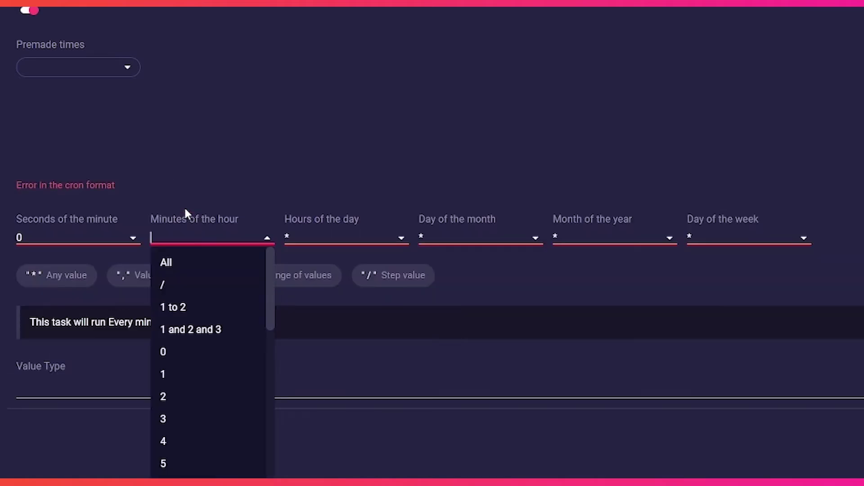
type("3/5")
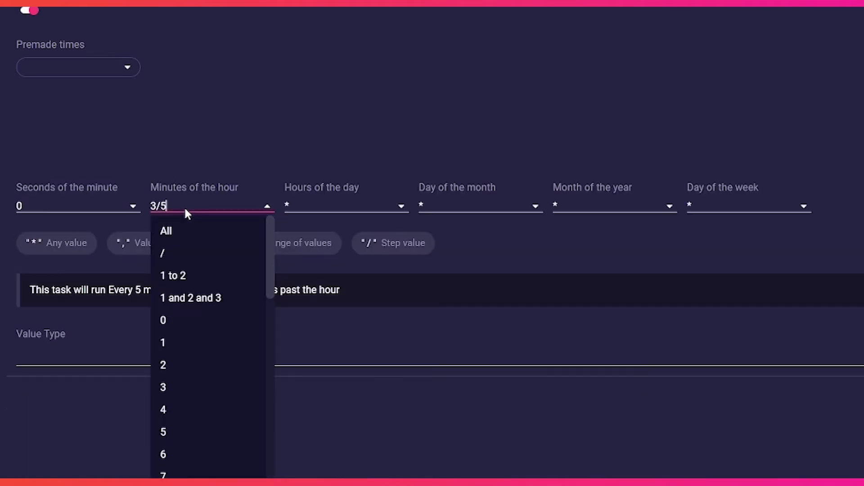
left_click(326, 471)
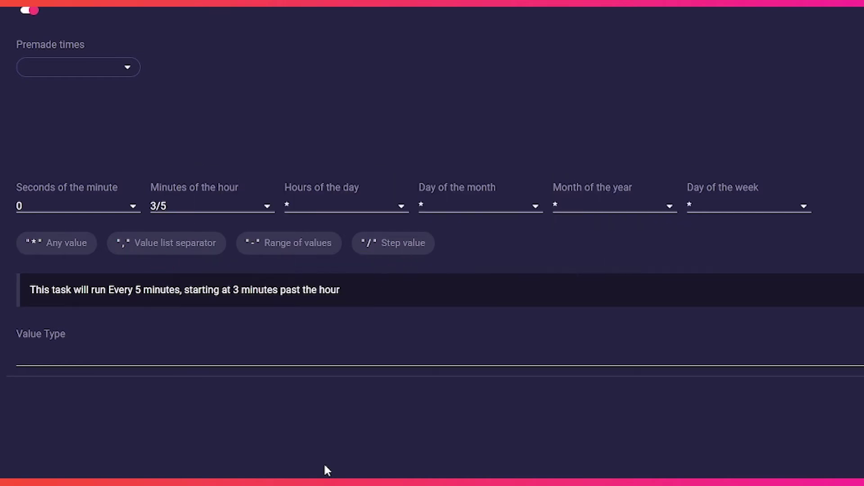
left_click(179, 208)
Reset the minutes to * and restrict the day of the week to 1-5
key("BackSpace")
key("BackSpace")
key("BackSpace")
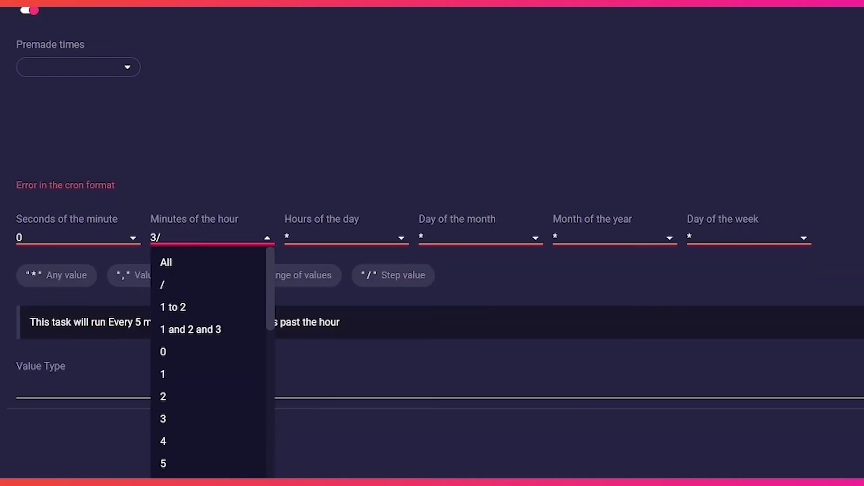
type("*")
key("Escape")
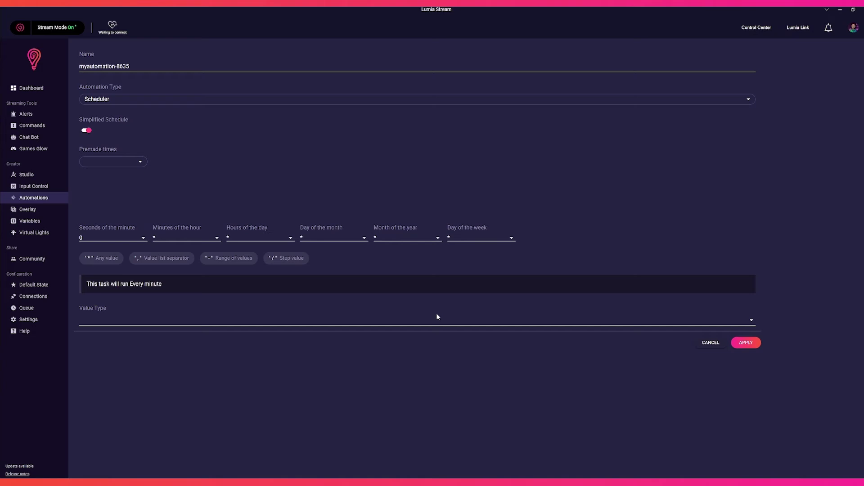
left_click(457, 237)
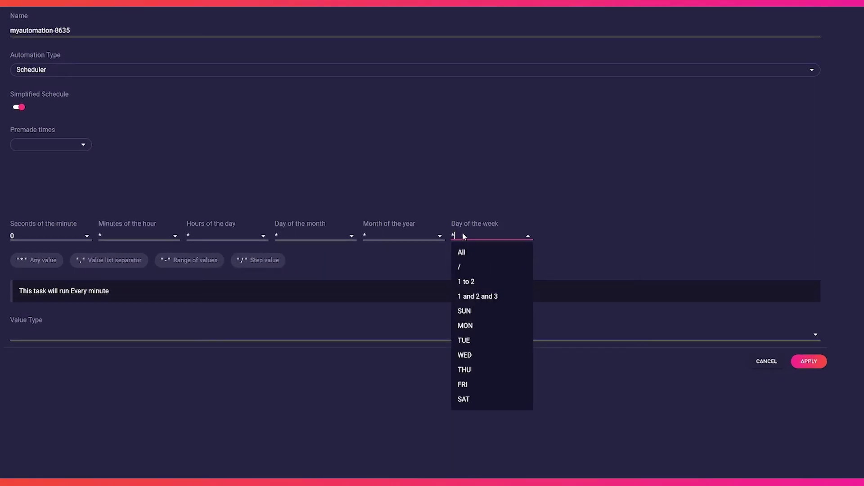
key("BackSpace")
type("1-5")
left_click(380, 400)
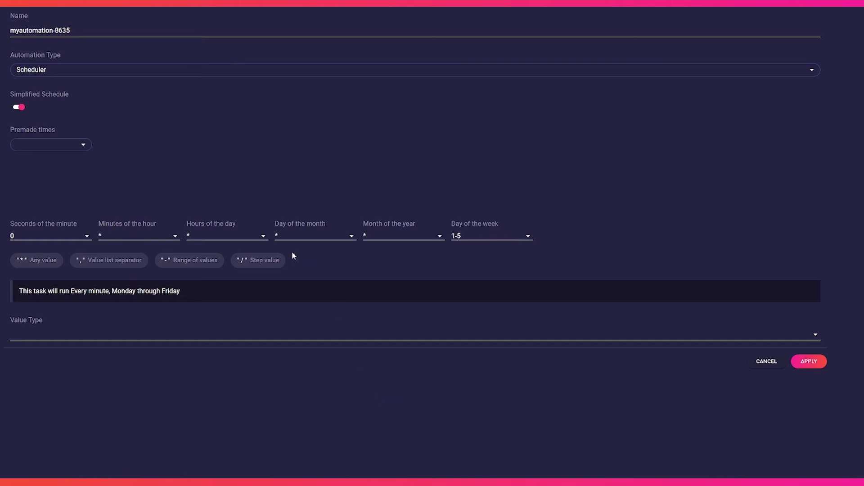
Try an hours-of-the-day range of 13-15, then put hours back to *
left_click(221, 236)
key("BackSpace")
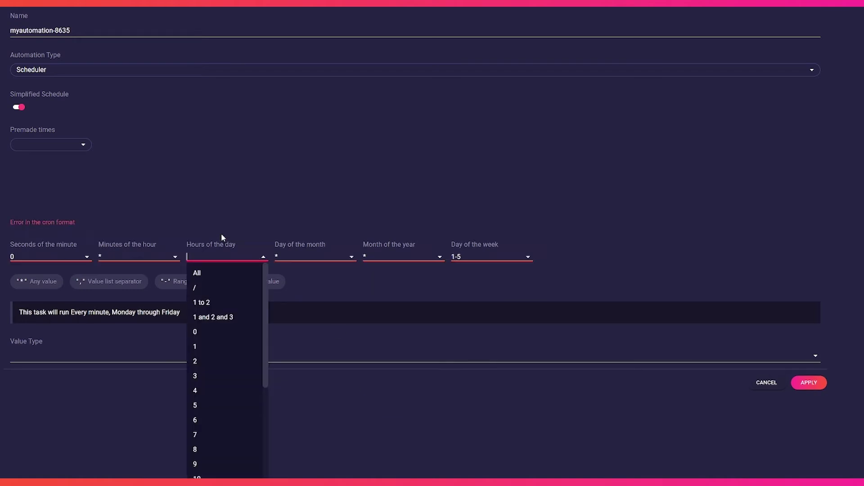
type("13-15")
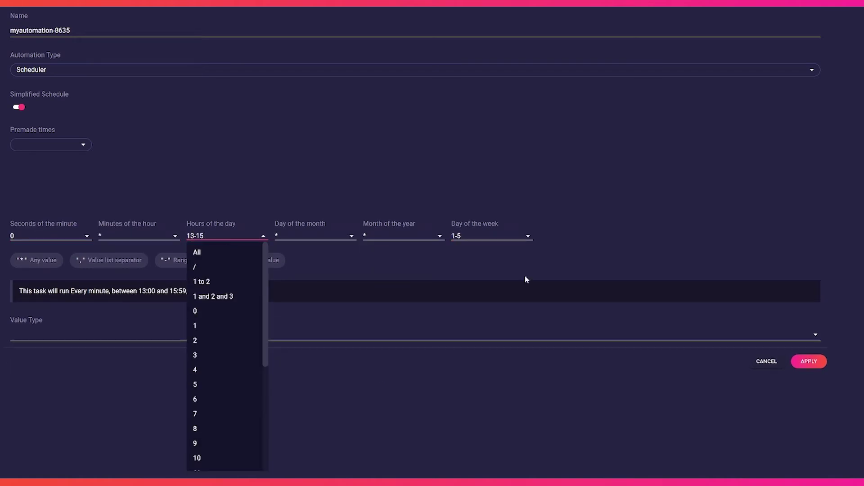
left_click(403, 384)
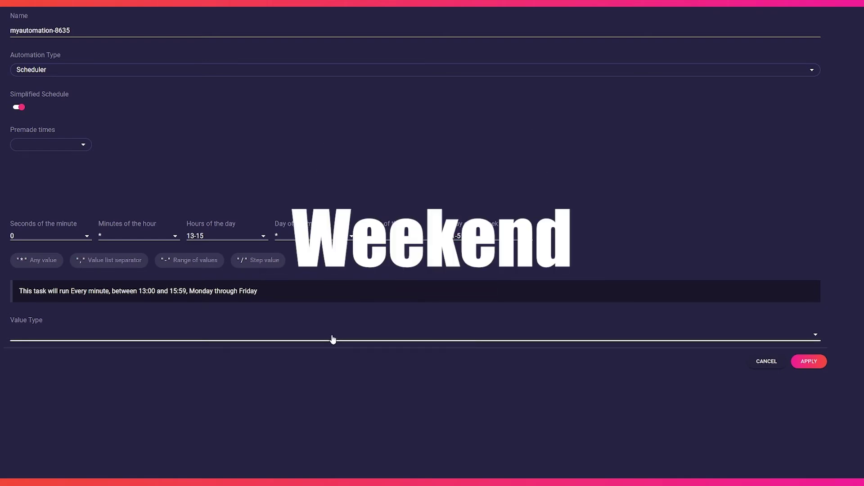
left_click(208, 236)
left_click(194, 236)
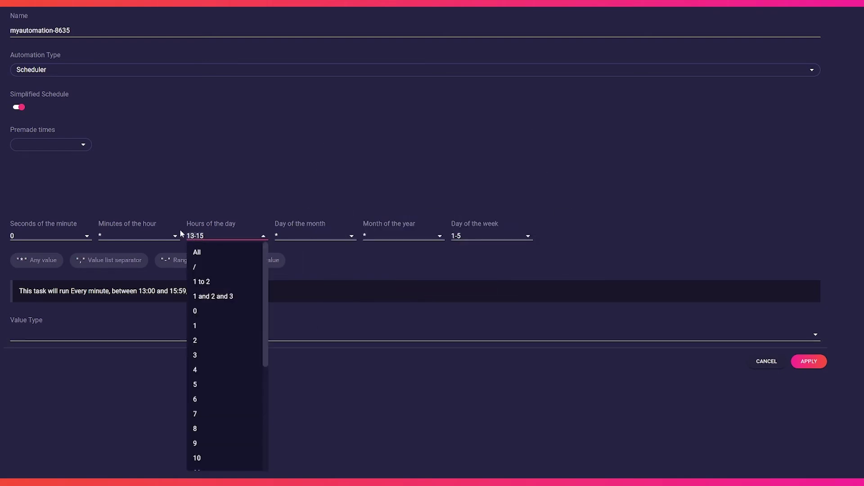
key("ctrl+a")
type("*")
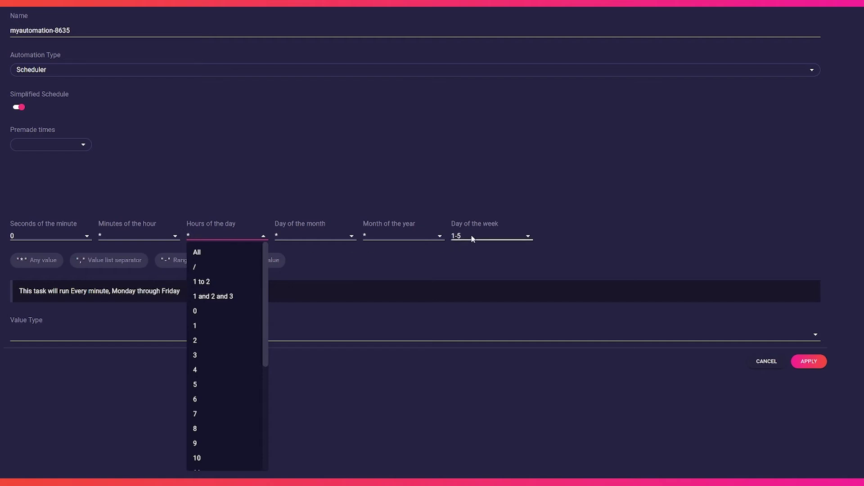
left_click(471, 237)
Replace the 1-5 weekday range with 5-7, Friday through Sunday
key("BackSpace")
key("BackSpace")
key("BackSpace")
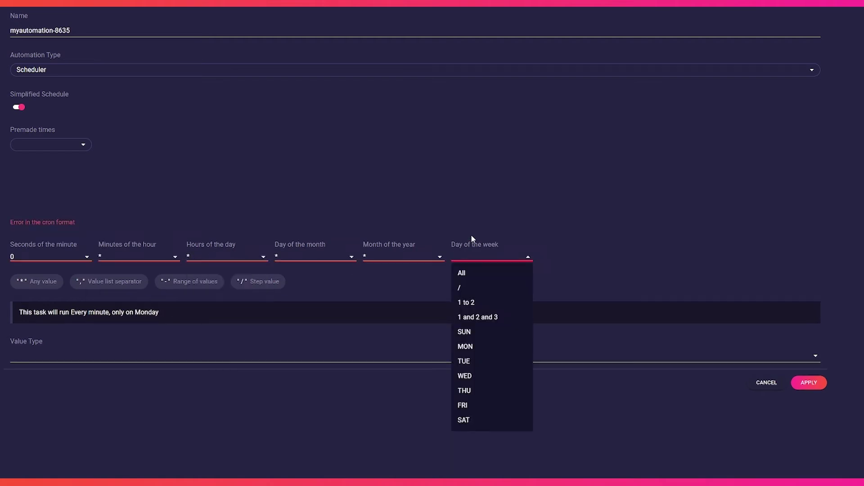
type("5-7")
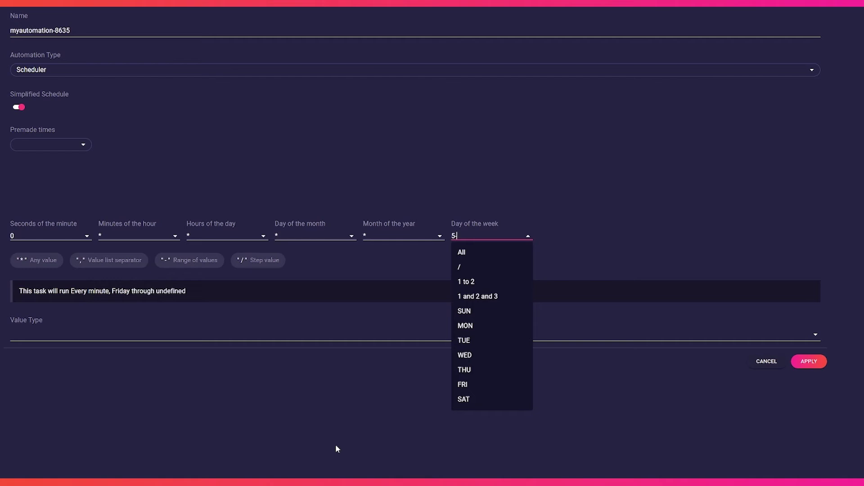
left_click(337, 446)
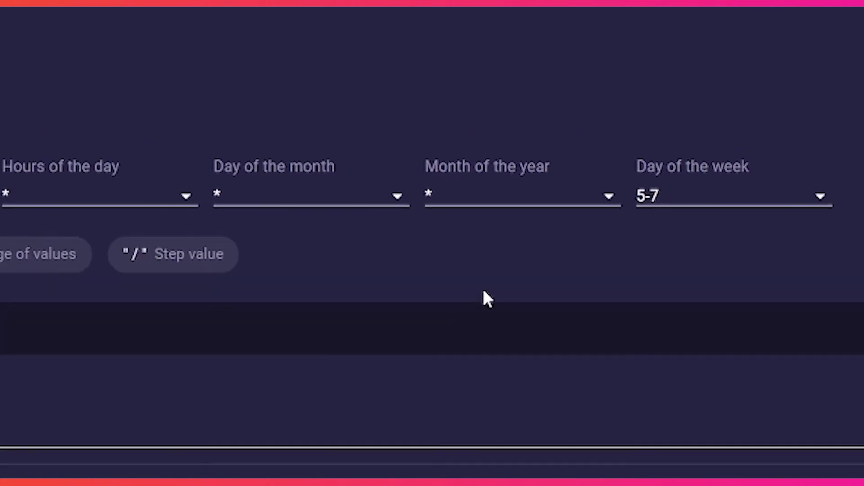
Set the month of the year to MAY-JUN, then reopen the field and clear that range
left_click(423, 180)
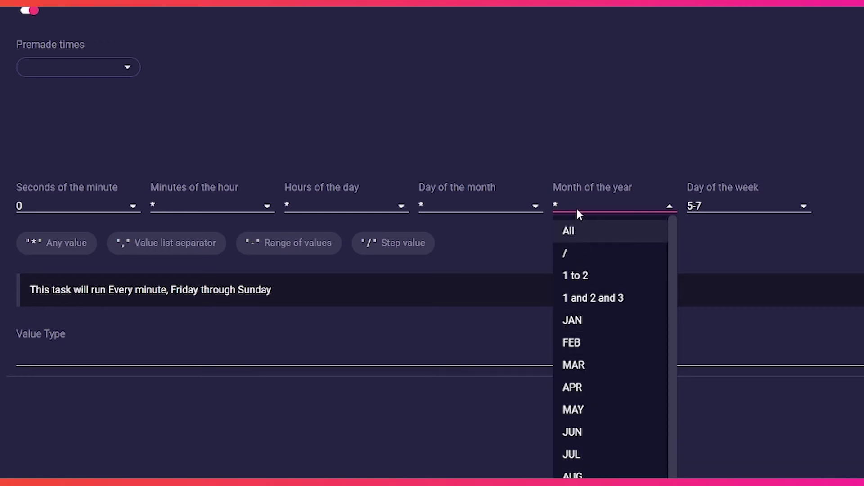
key("BackSpace")
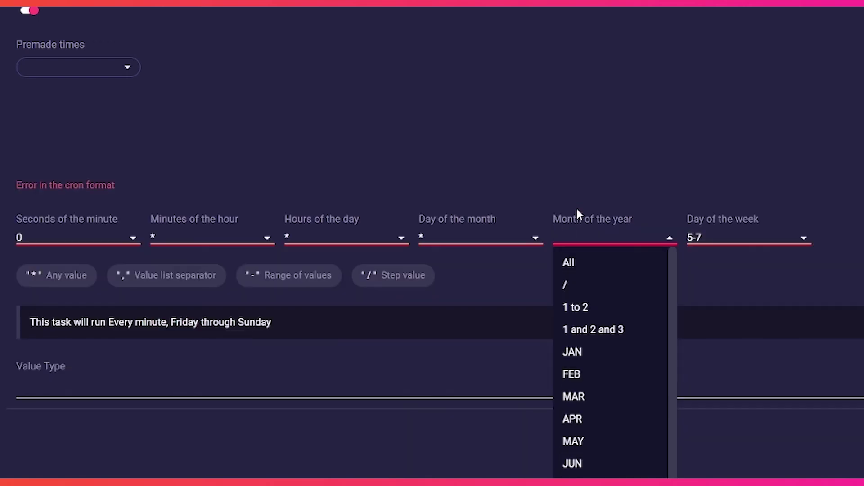
type("MAY")
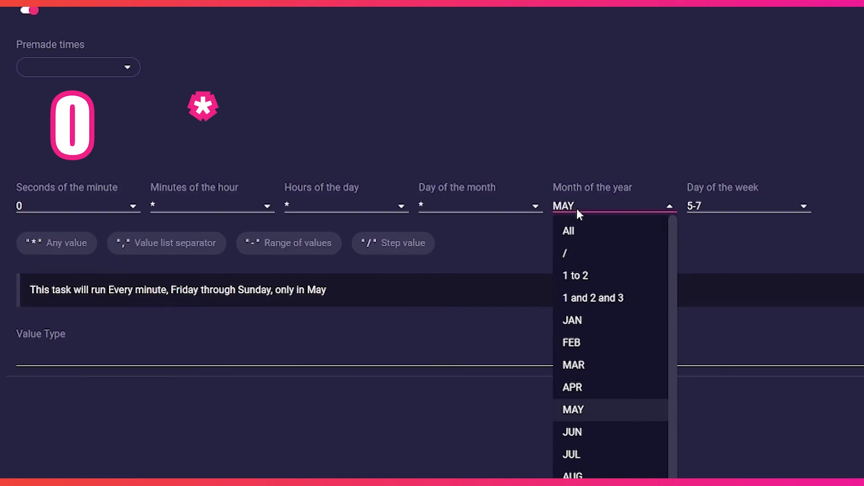
type("-J")
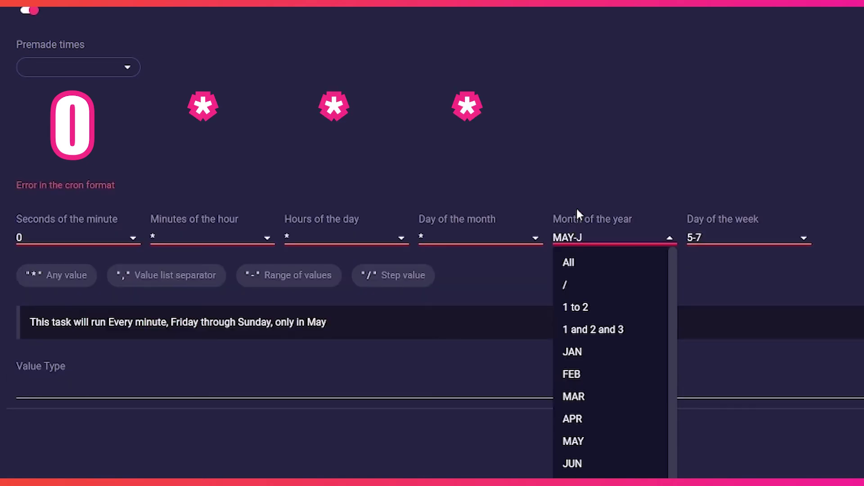
type("UN")
left_click(768, 428)
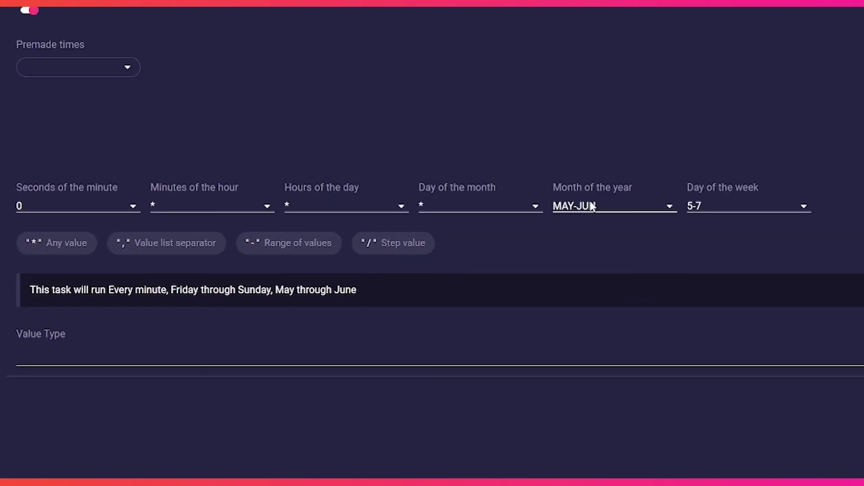
left_click(591, 208)
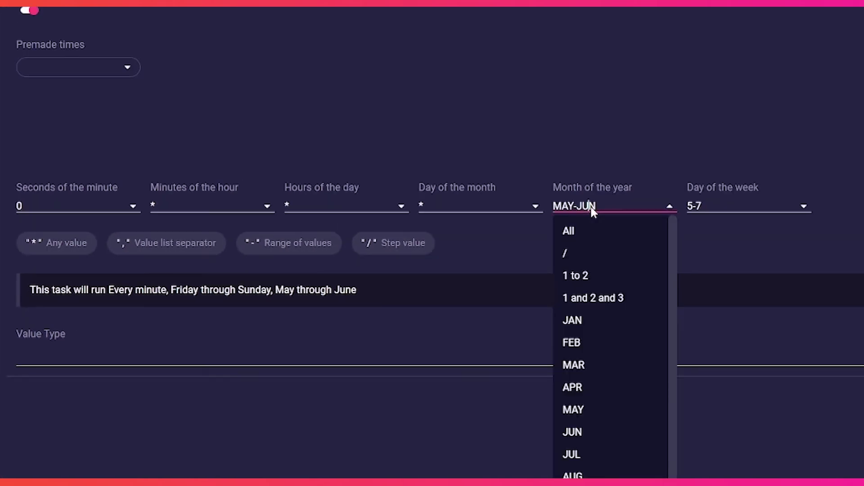
key("ctrl+a")
Put the month back to * and replace the 5-7 day-of-week range with *
type("*")
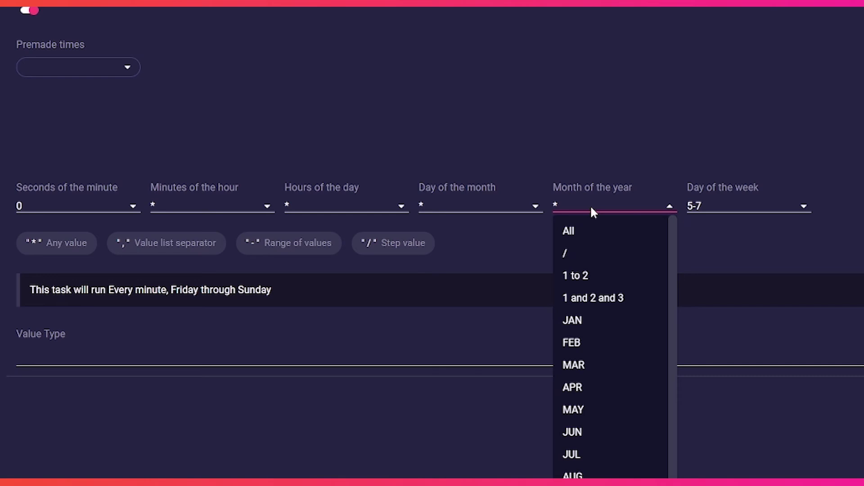
left_click(690, 203)
key("ctrl+a")
type("*")
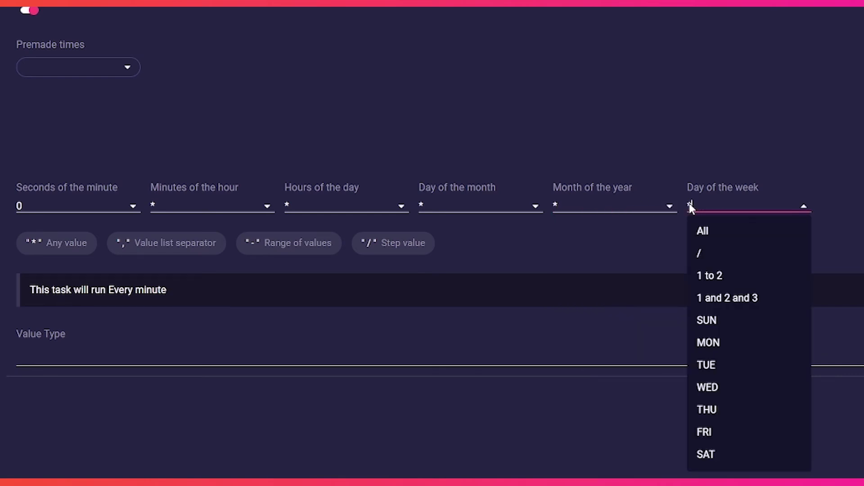
left_click(340, 384)
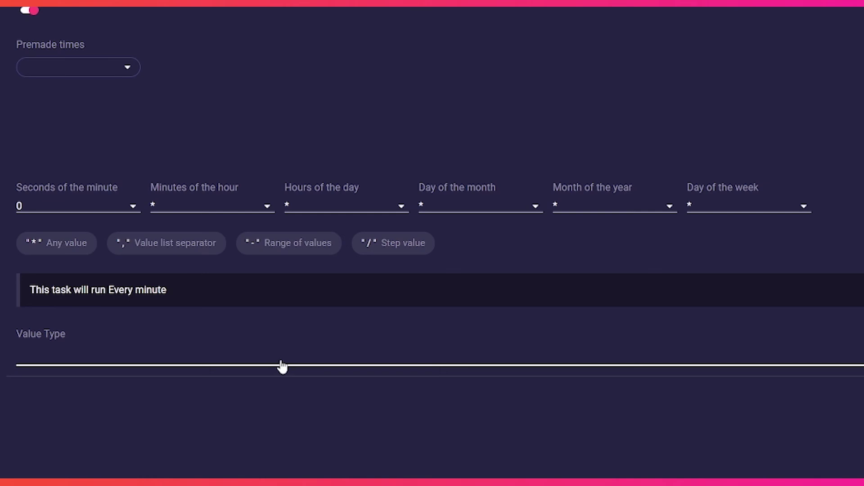
Replace * in the minutes of the hour with the list 3,16,28,44,56
left_click(182, 203)
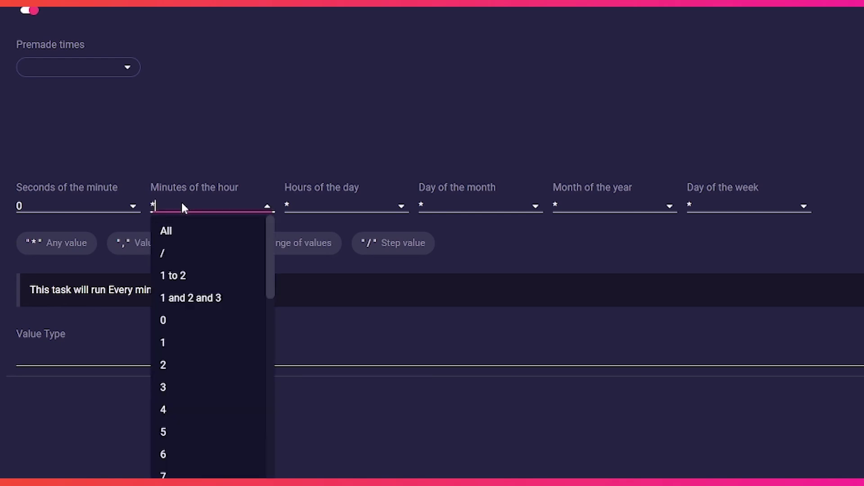
key("BackSpace")
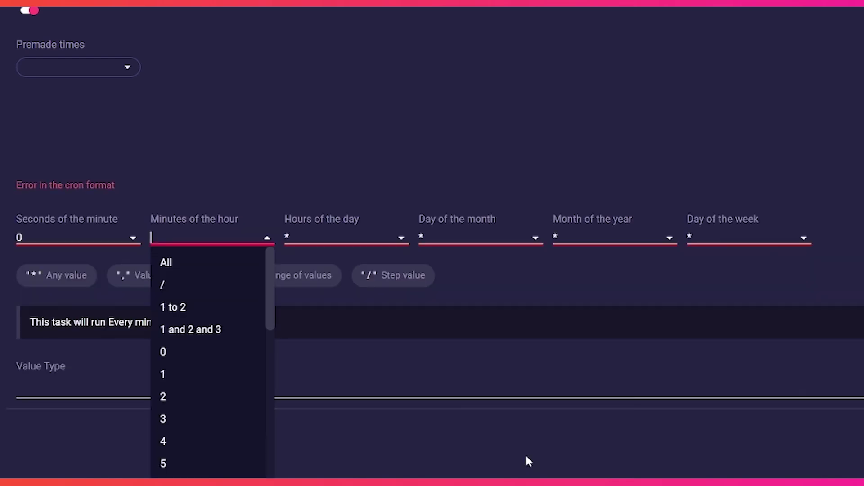
type("3")
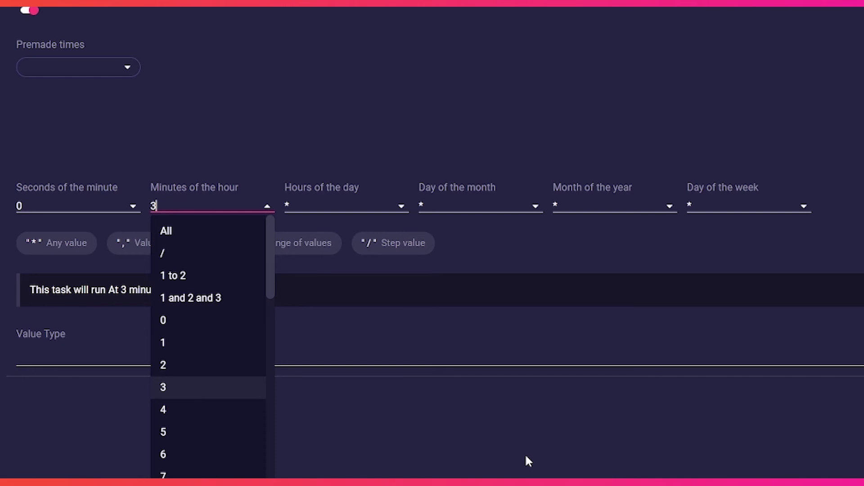
type(",16")
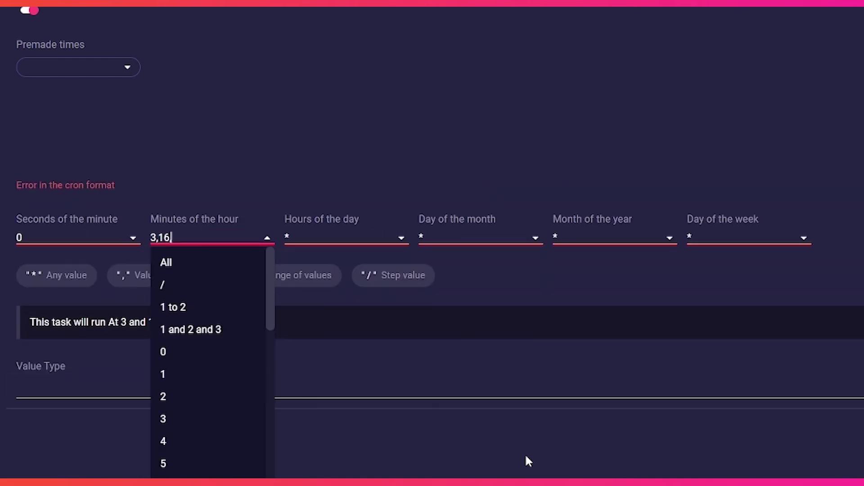
type(",28,44,56")
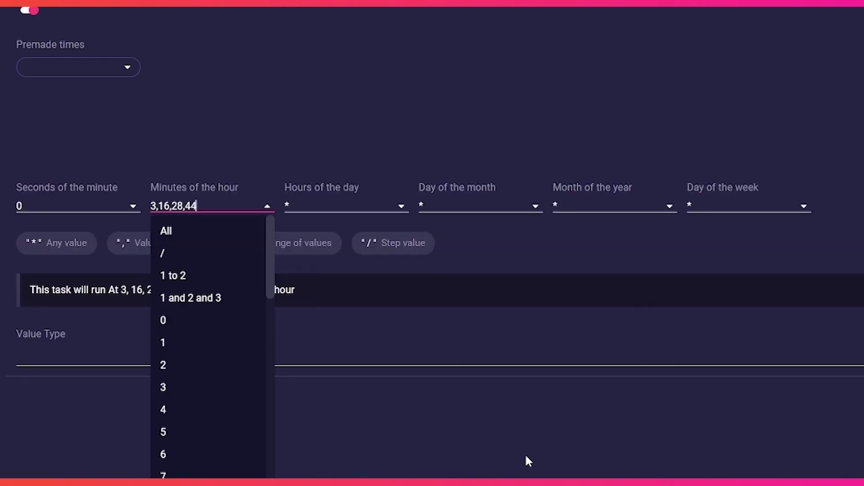
left_click(525, 456)
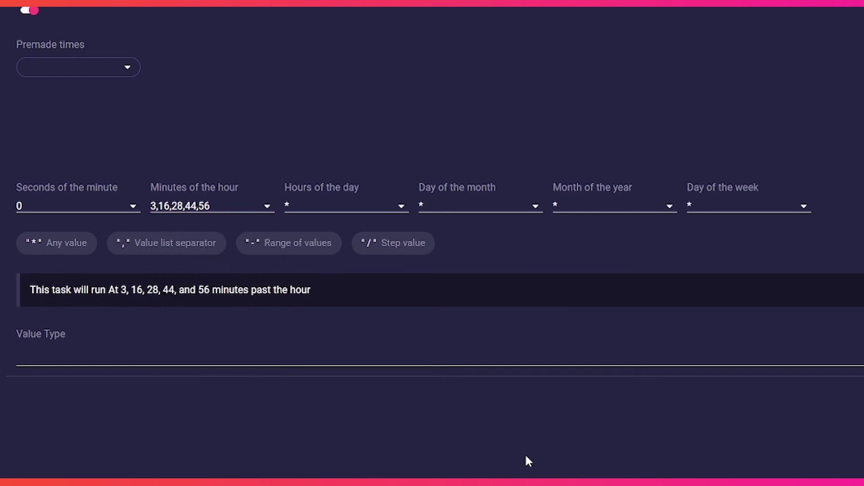